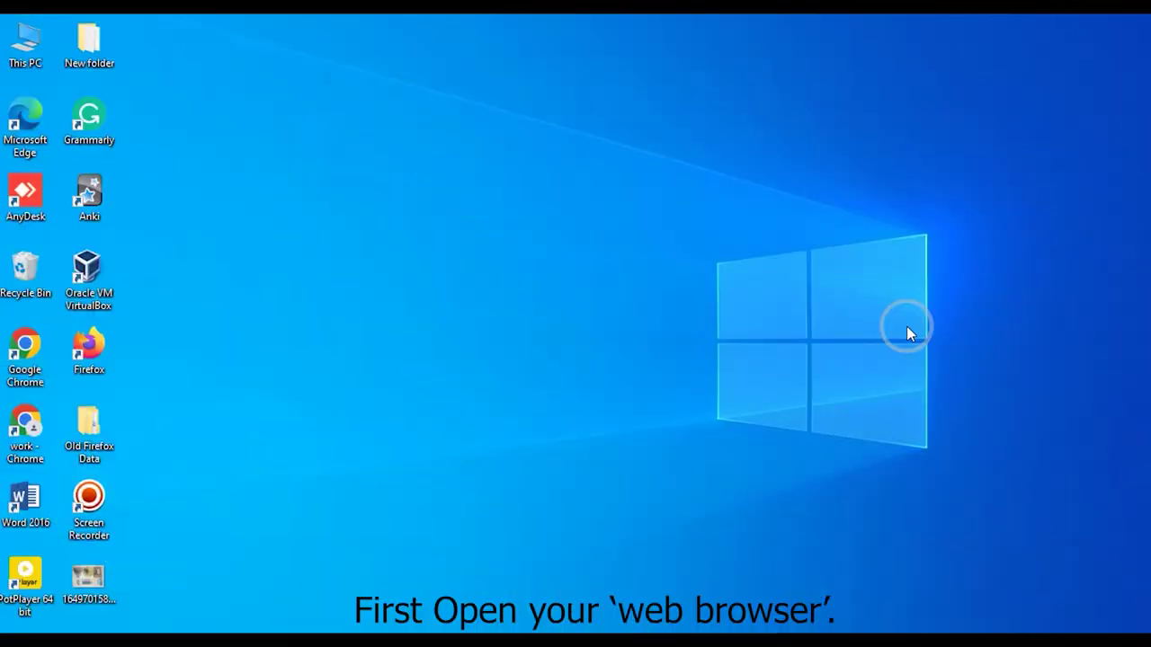
- Open Chrome and load the router login page at 192.168.1.1
double_click(26, 411)
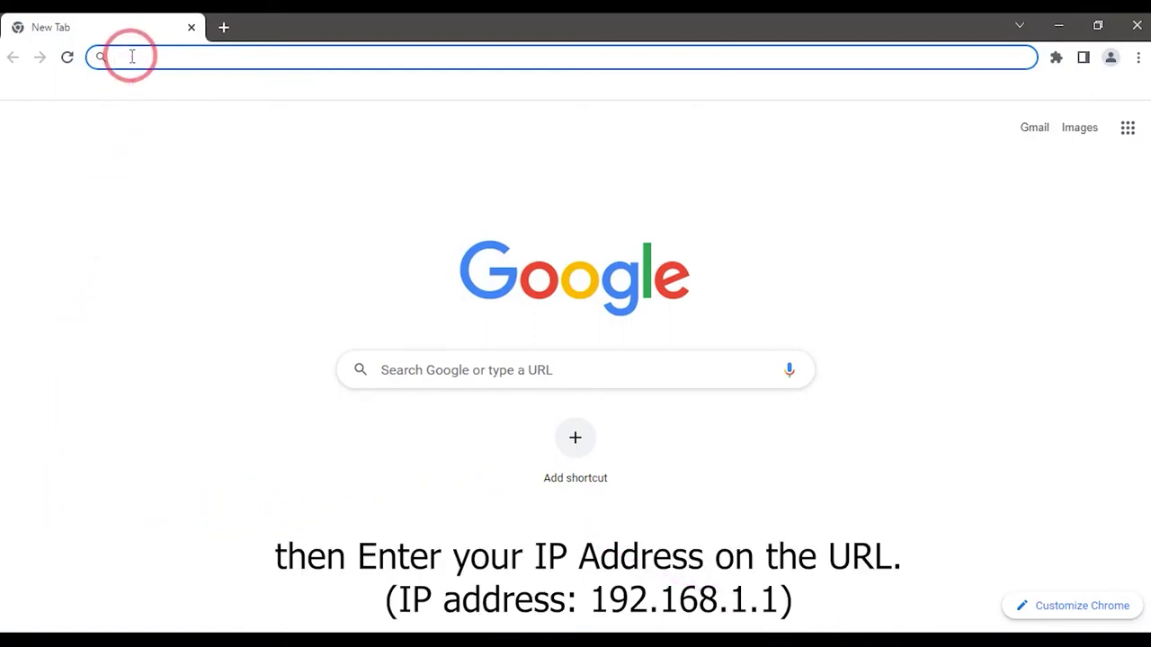
text(1)
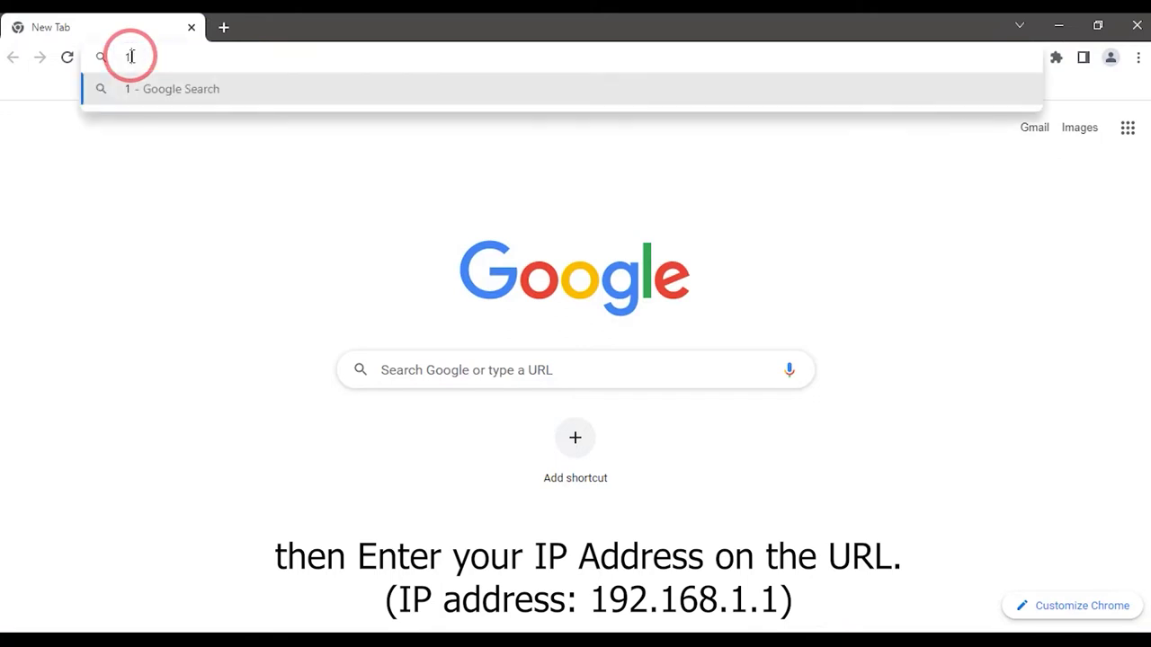
text(92.1)
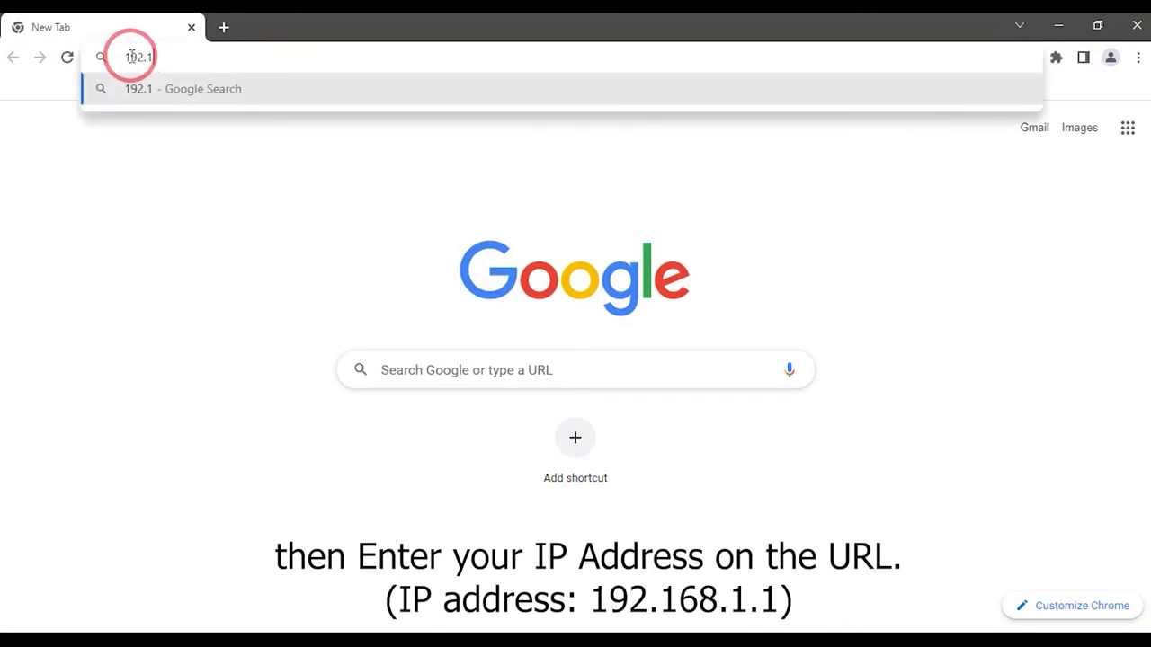
text(68.)
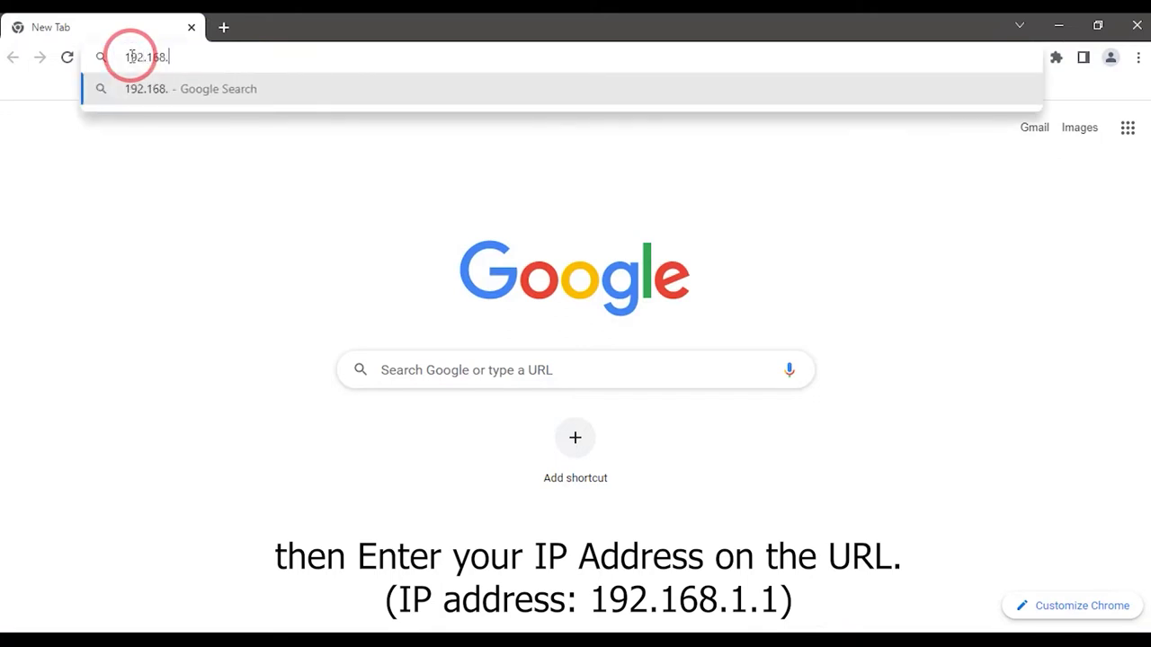
text(1.1)
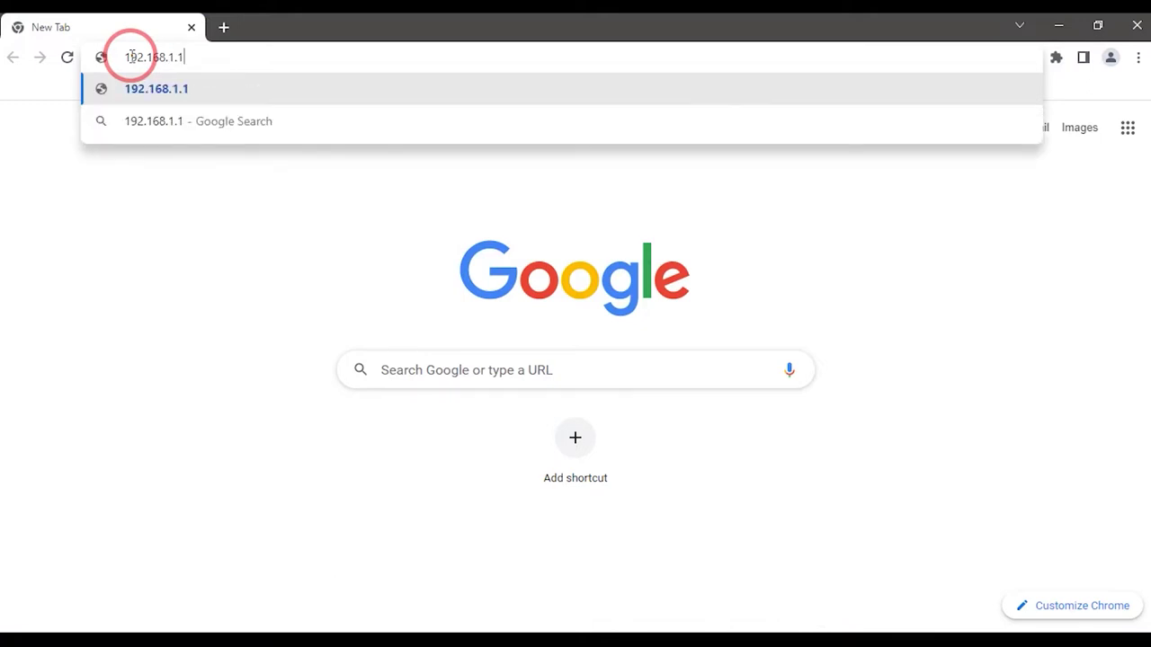
key(Return)
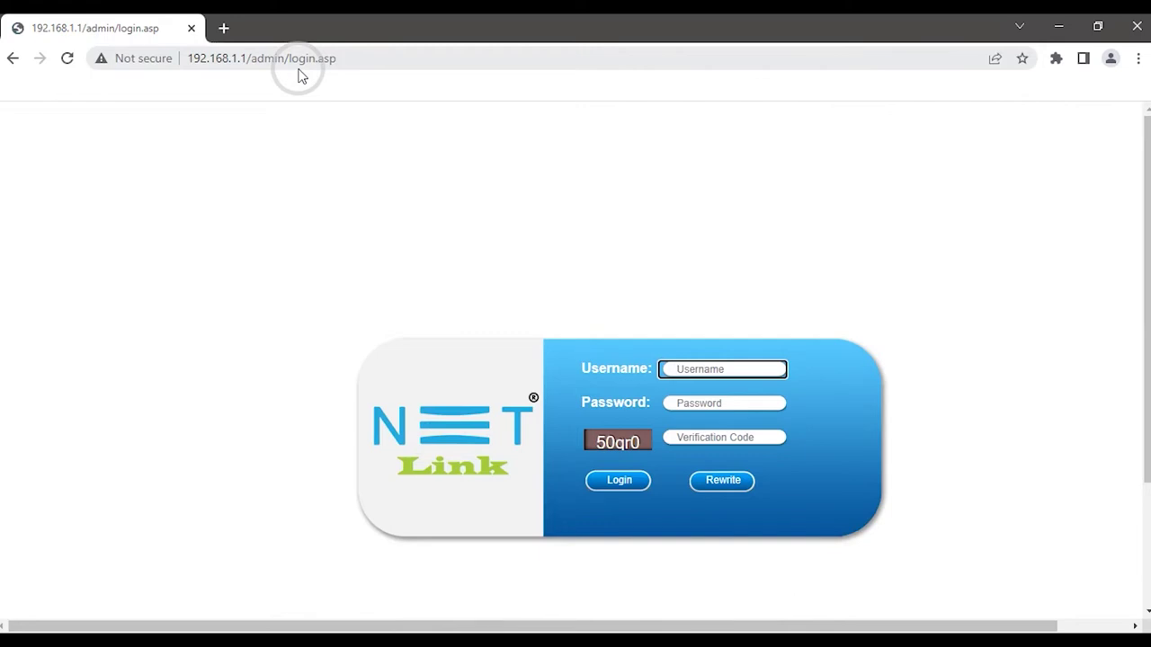
- Log in as admin with the router password and the displayed verification code
click(700, 369)
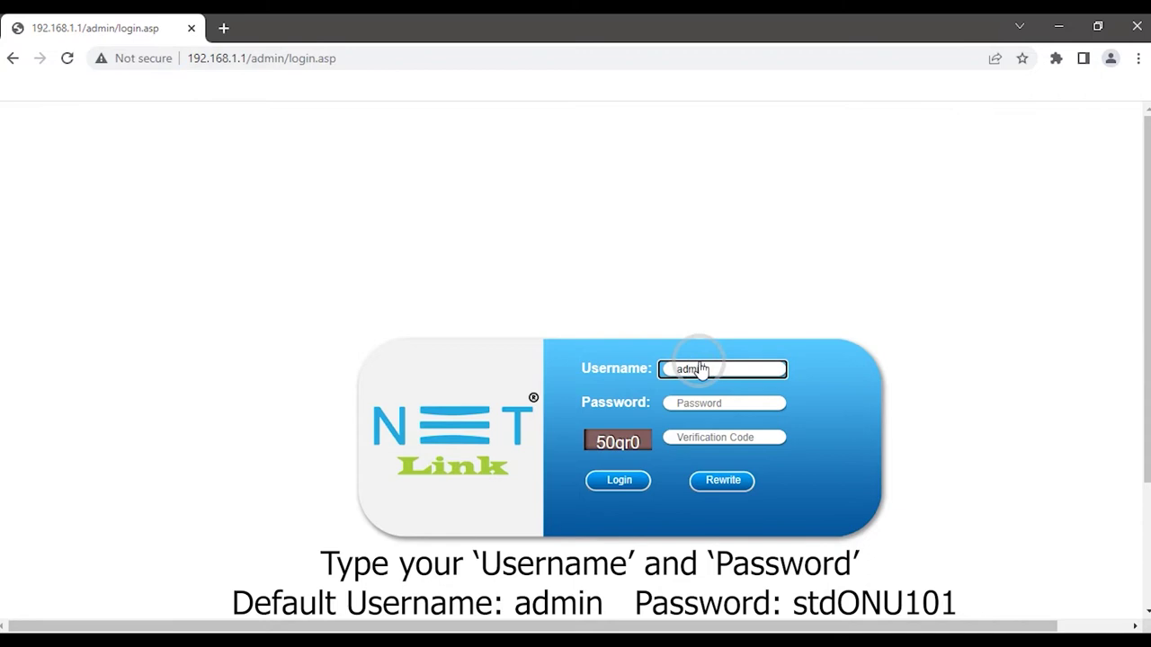
click(704, 403)
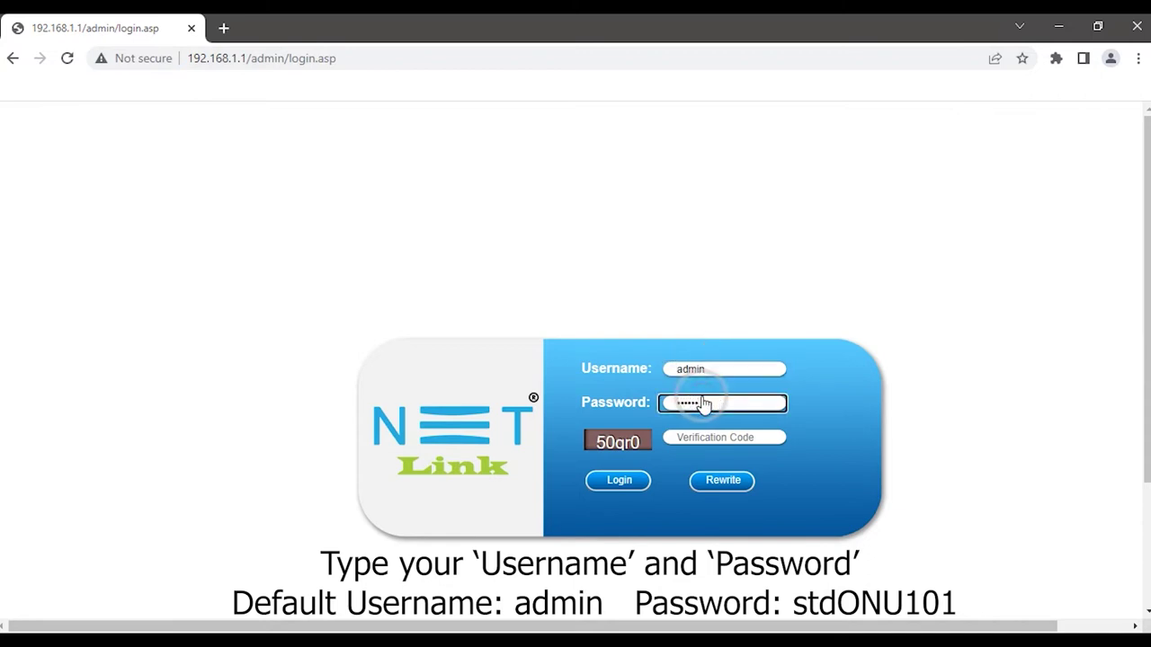
click(691, 439)
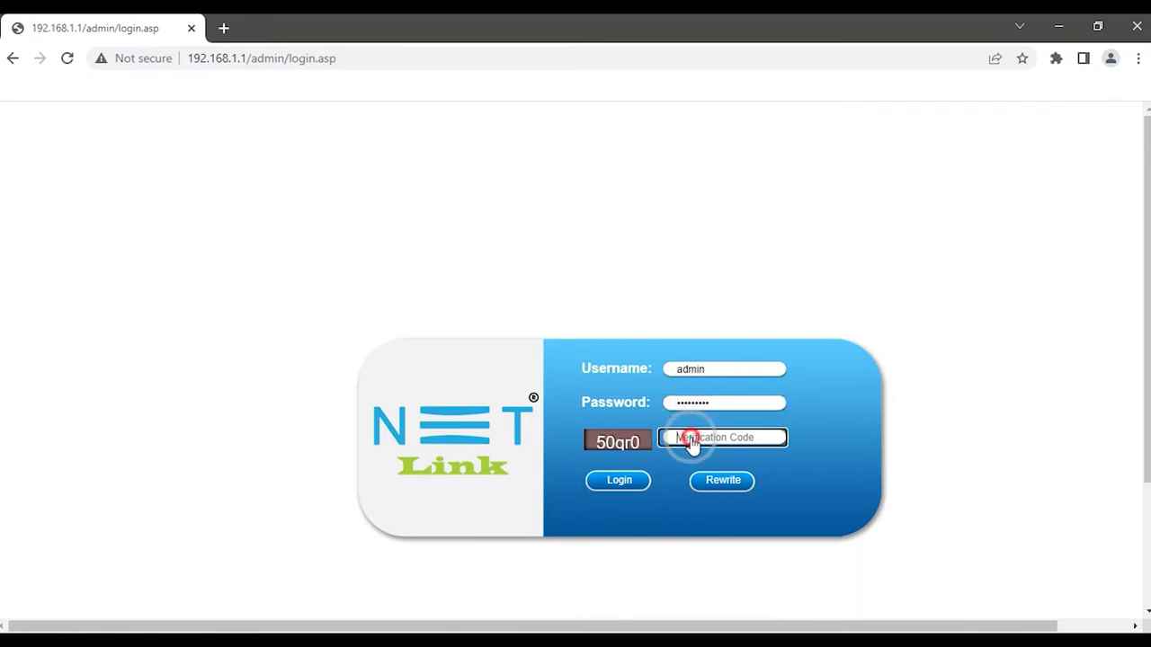
text(50)
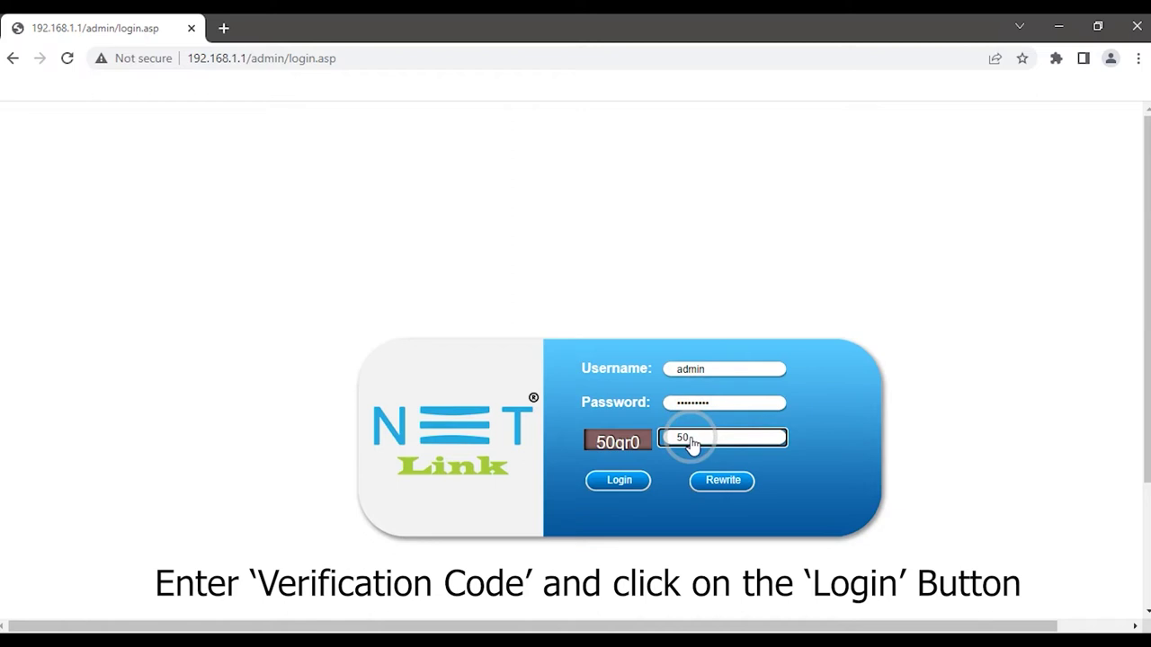
text(qr)
text(0)
click(623, 479)
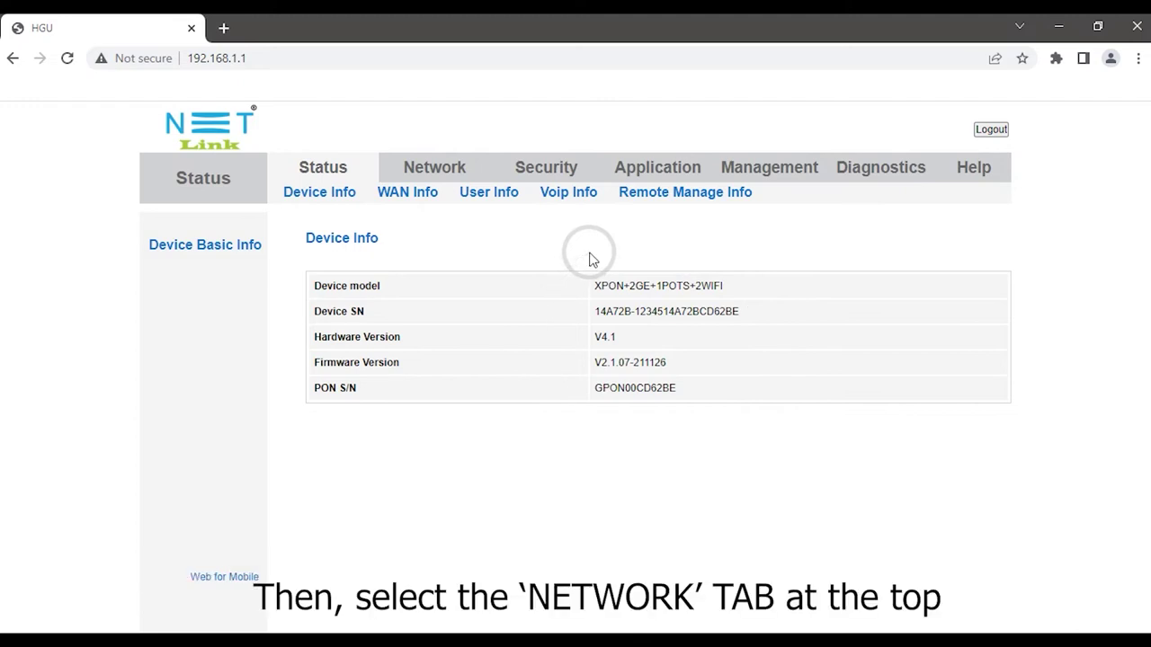
- Go to the Network section's 2.4G wireless settings
click(435, 170)
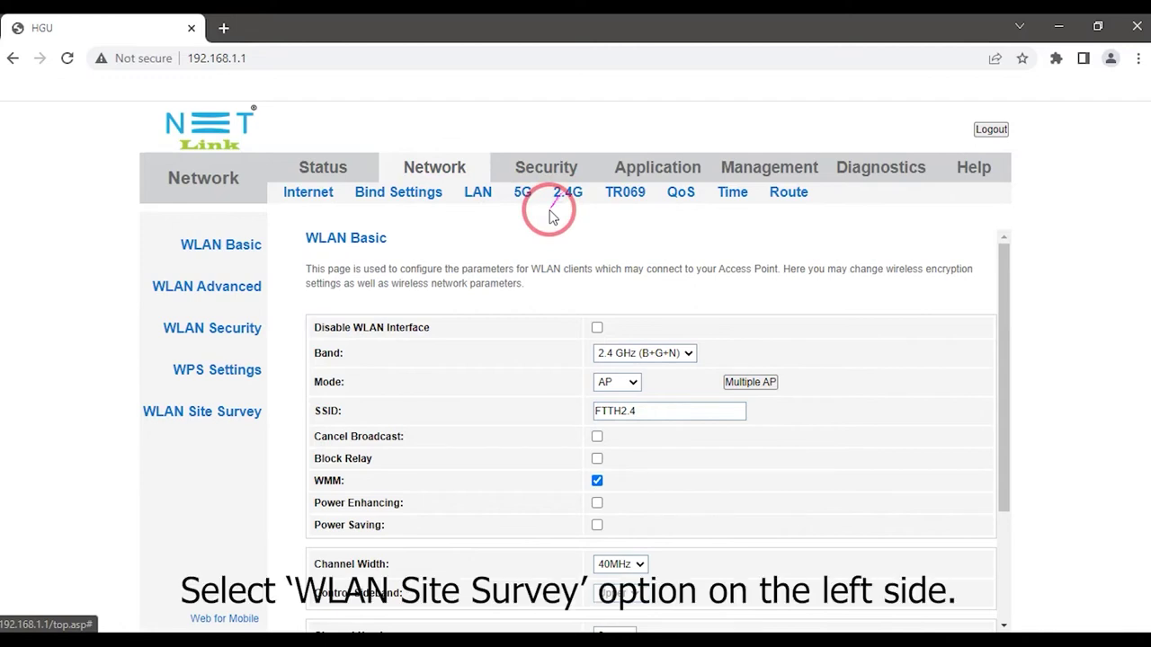
click(212, 410)
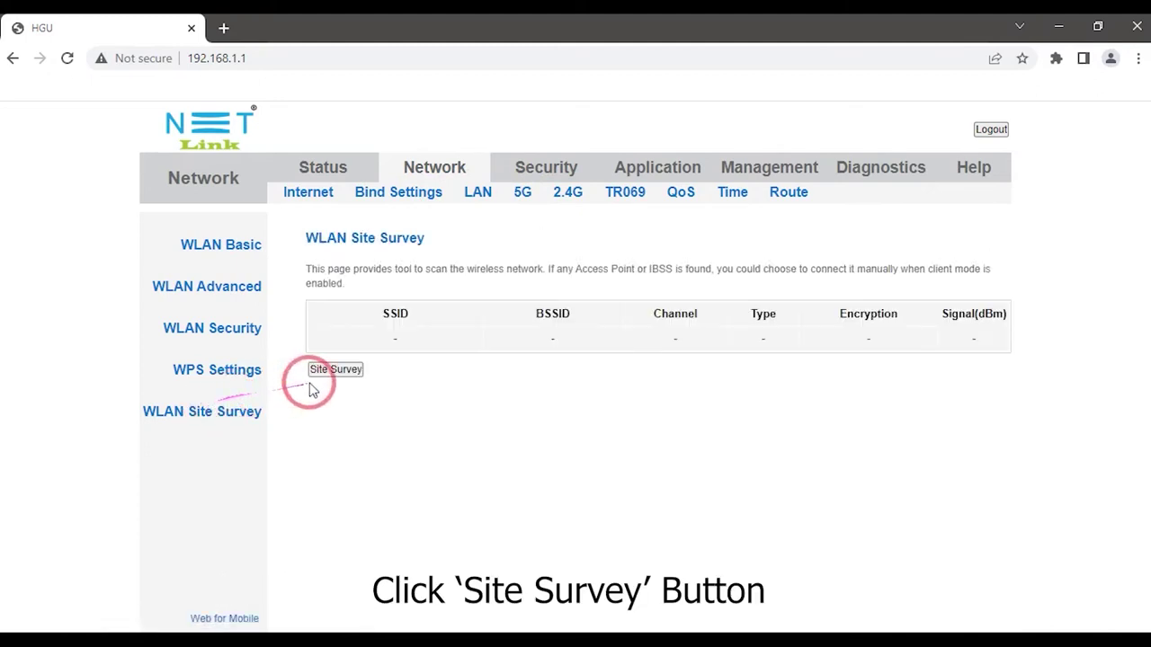
- Run a site survey to list nearby wireless networks and their channels
click(335, 370)
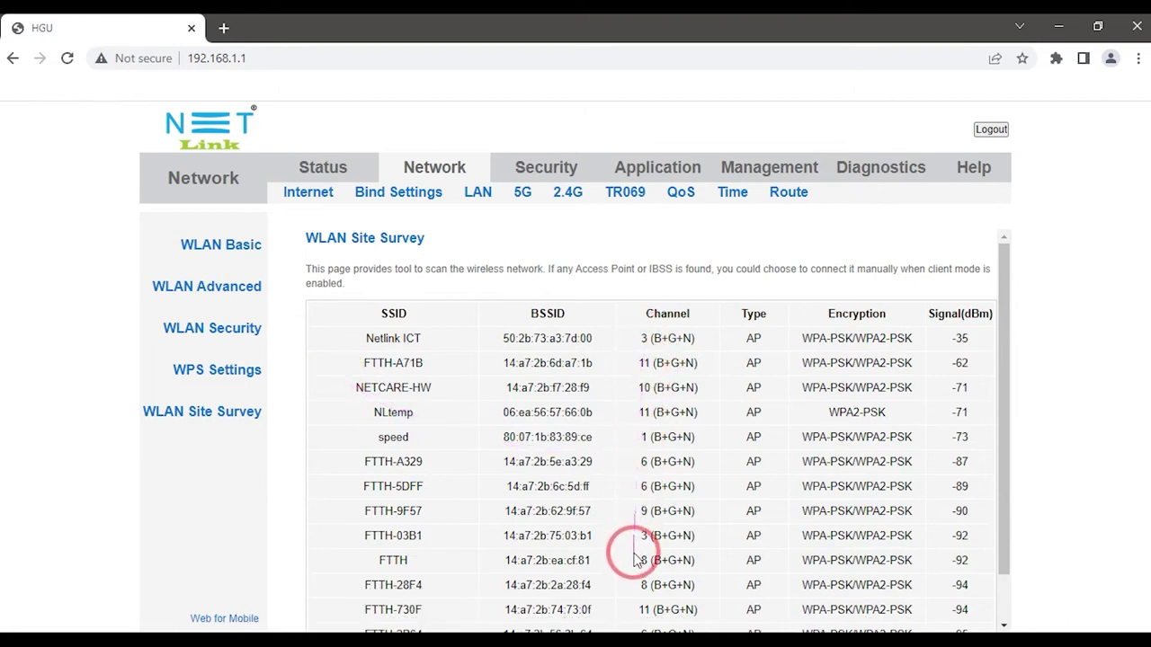
scroll(636, 566, down, 1)
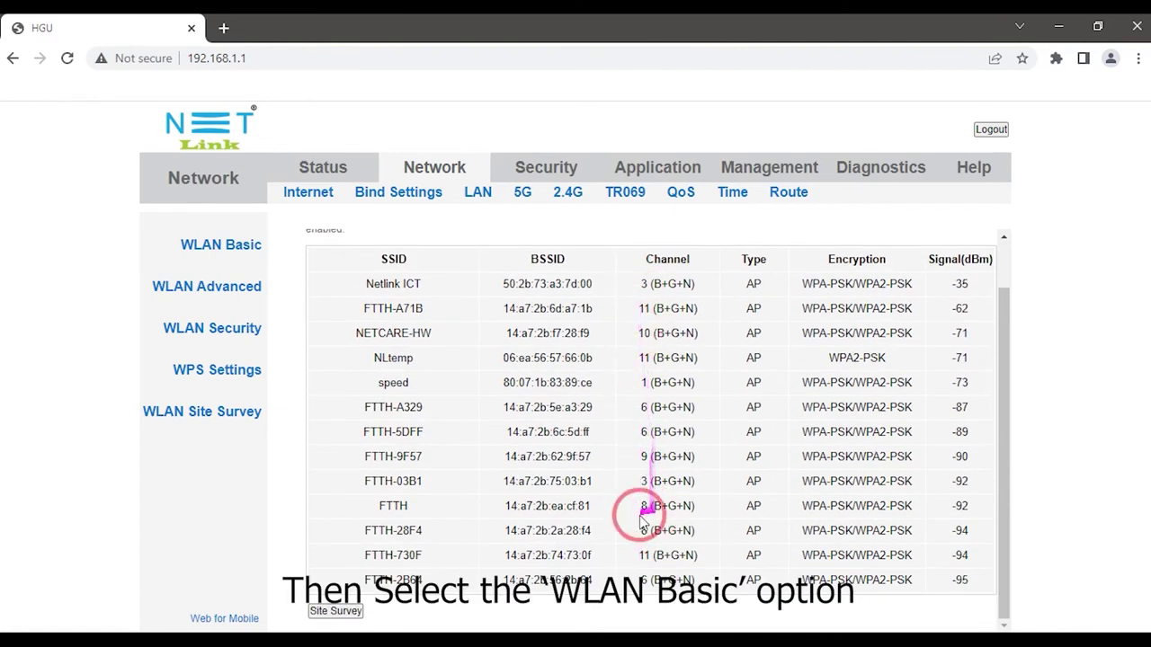
click(236, 255)
- Scroll down the 2.4G WLAN Basic page and expand the Channel Number dropdown
scroll(469, 373, down, 1)
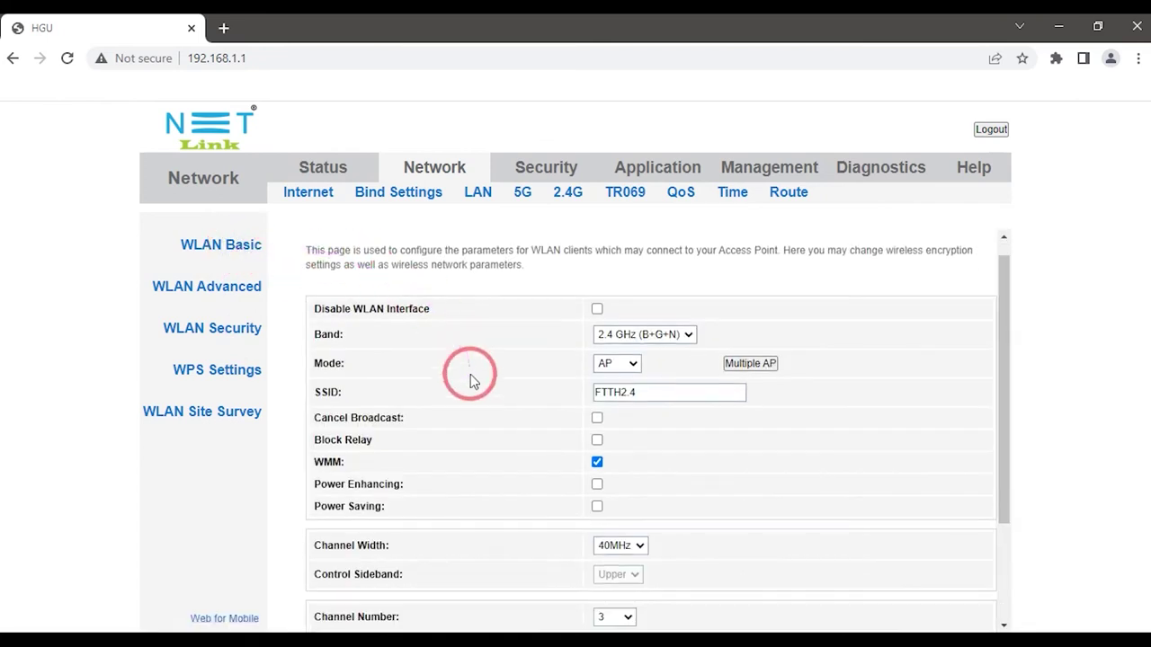
scroll(470, 381, down, 1)
scroll(471, 380, down, 1)
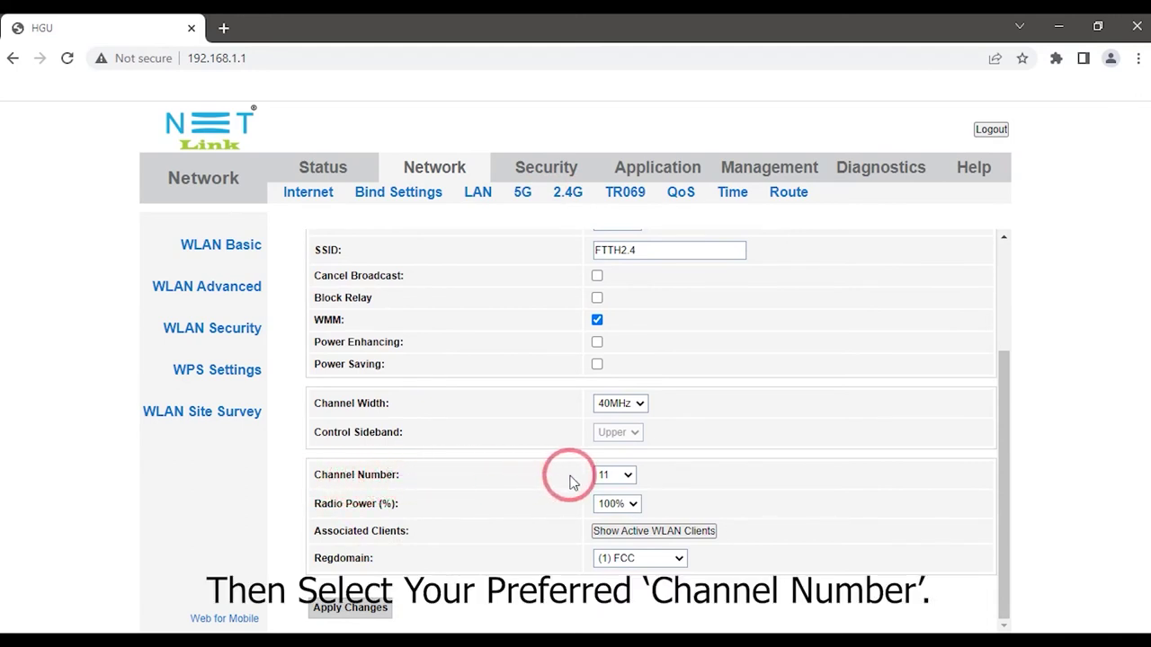
click(627, 477)
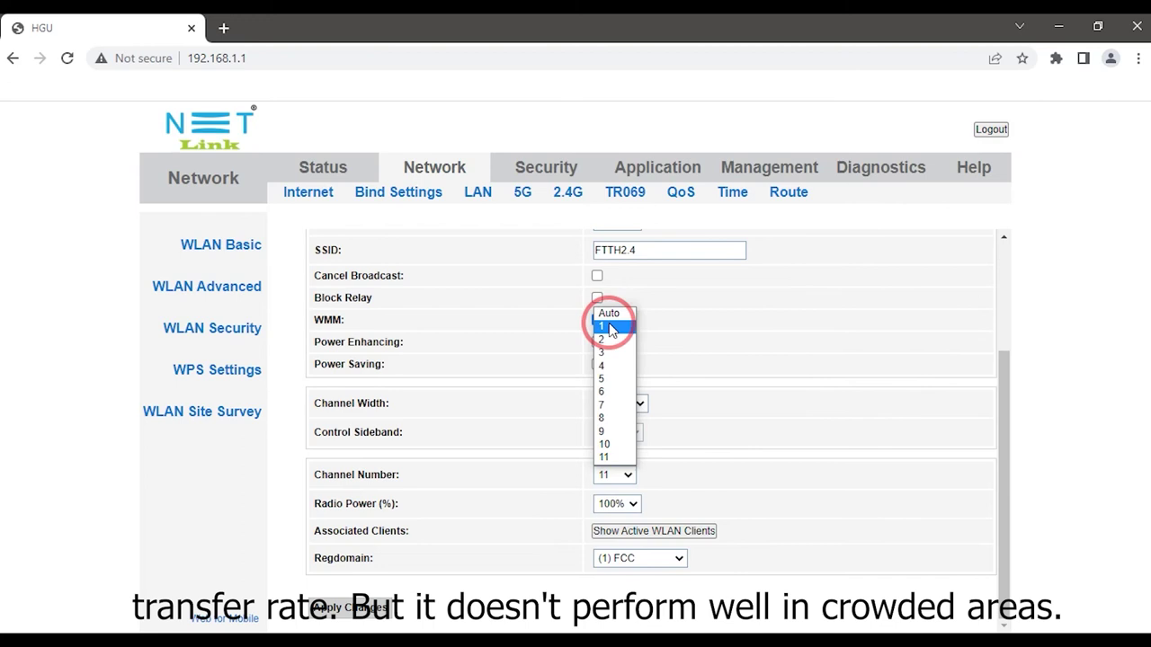
- Select channel 3 for the 2.4 GHz band and apply the change
click(602, 351)
click(614, 475)
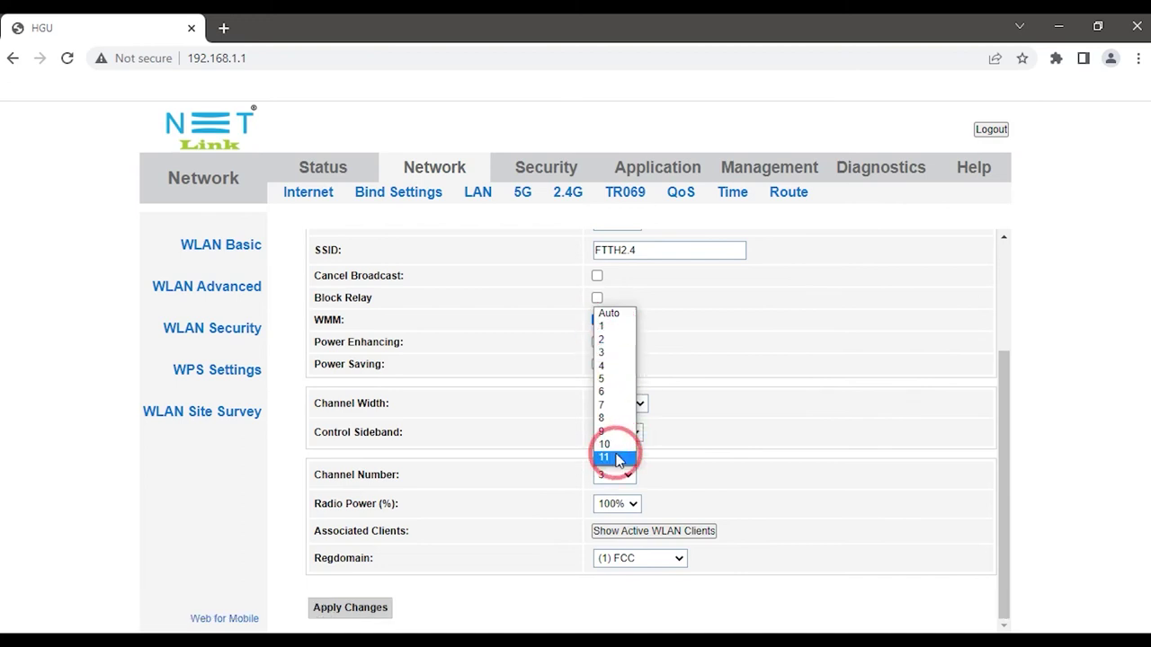
click(604, 351)
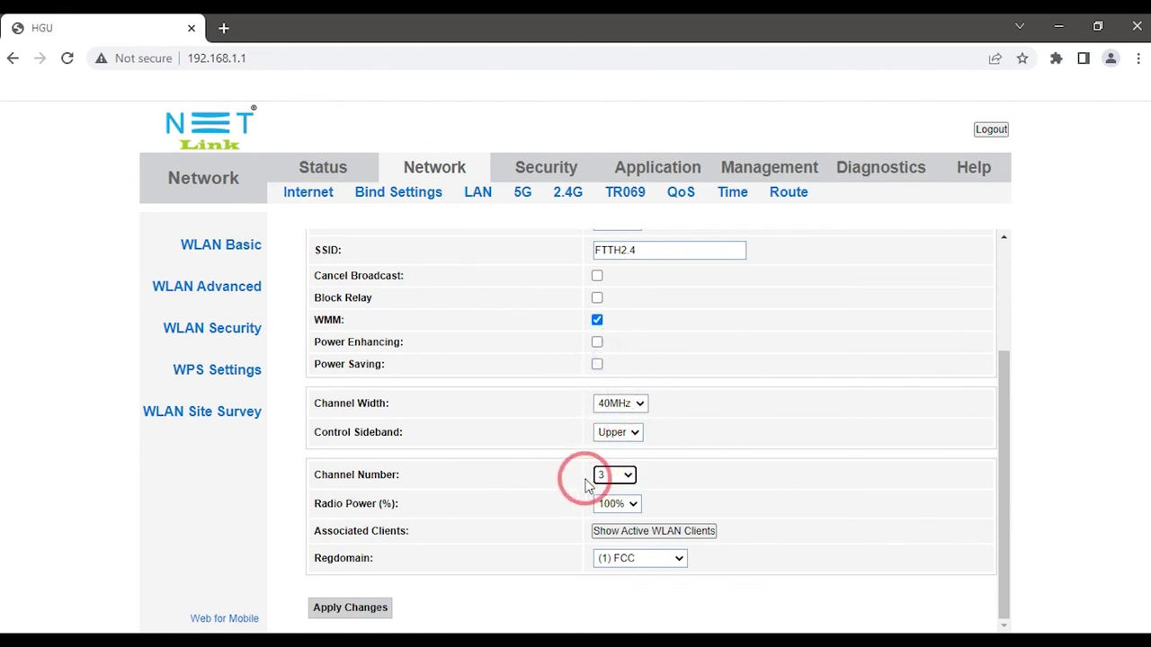
click(497, 490)
click(358, 609)
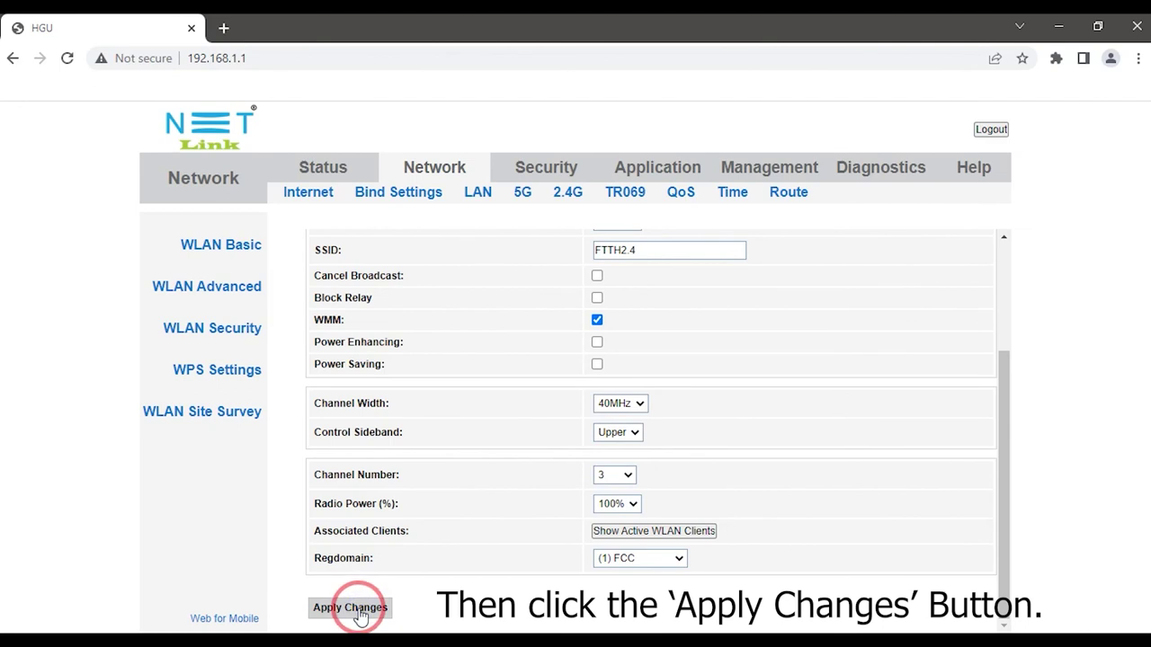
click(358, 609)
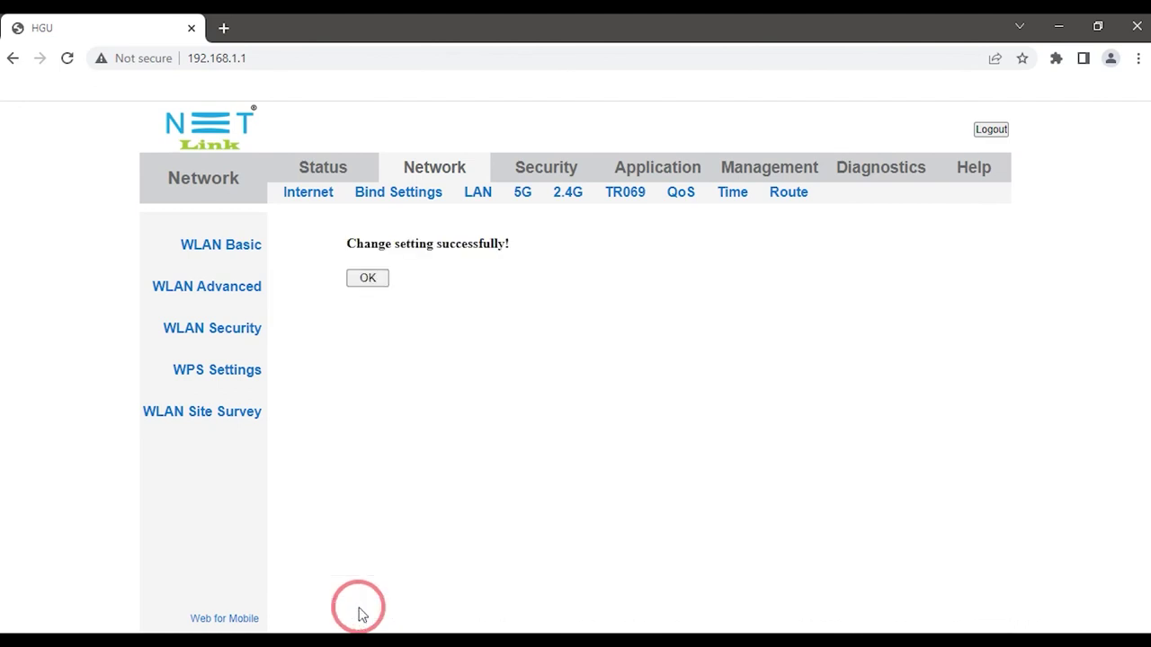
- Acknowledge the 'Change setting successfully!' message and switch to the Status section
click(369, 280)
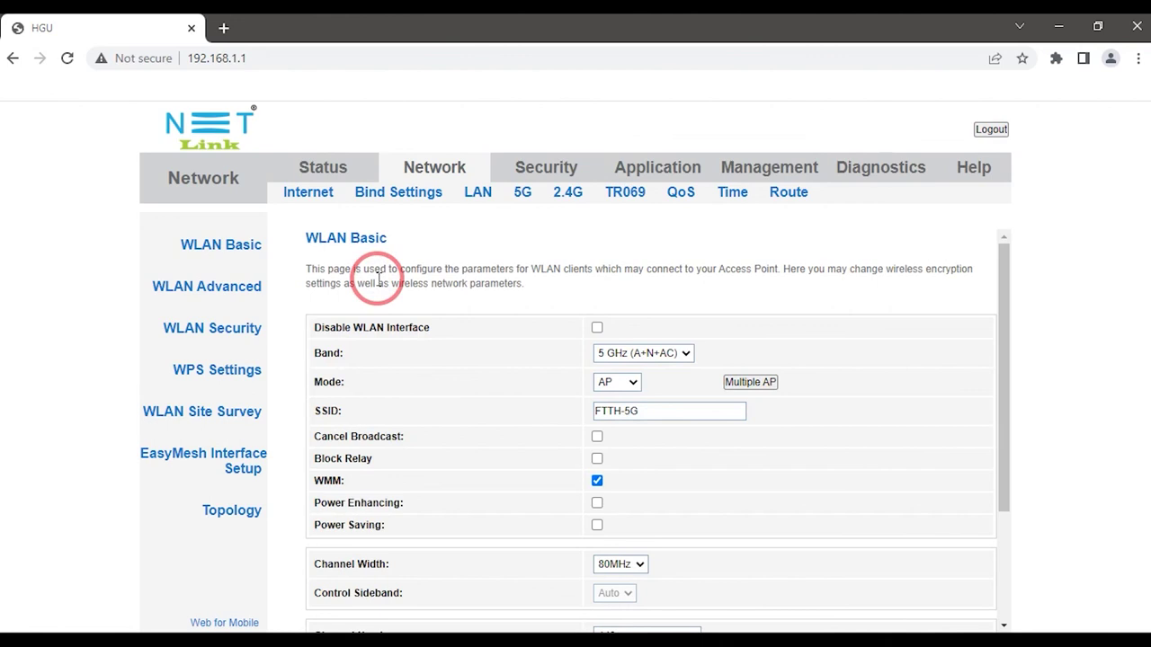
click(337, 169)
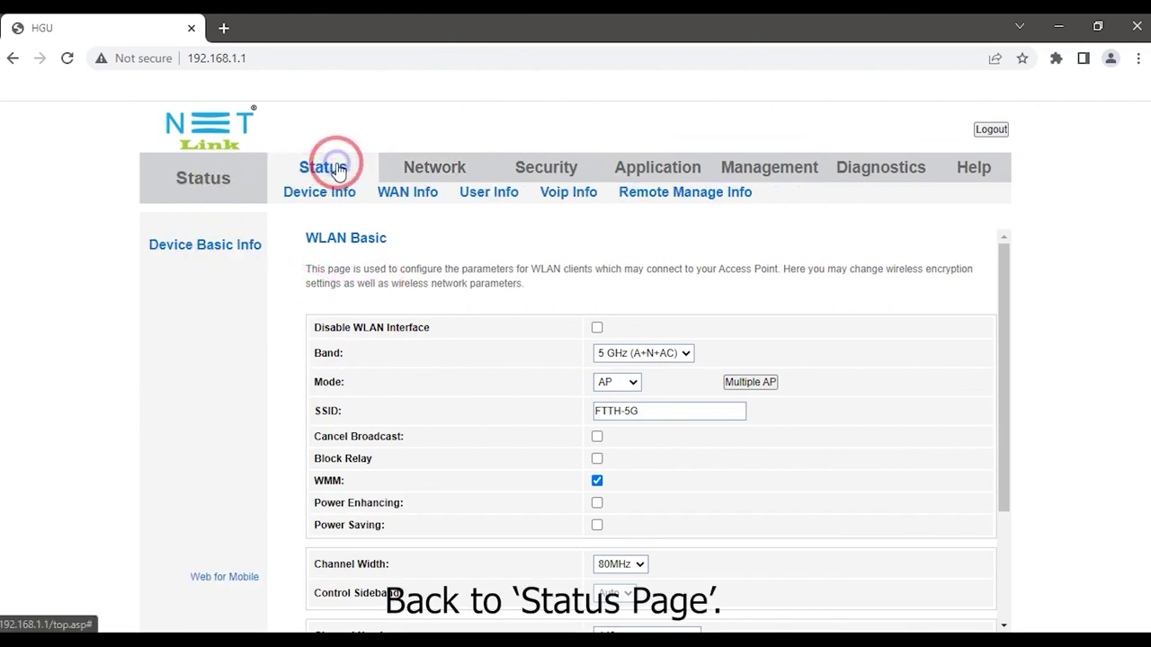